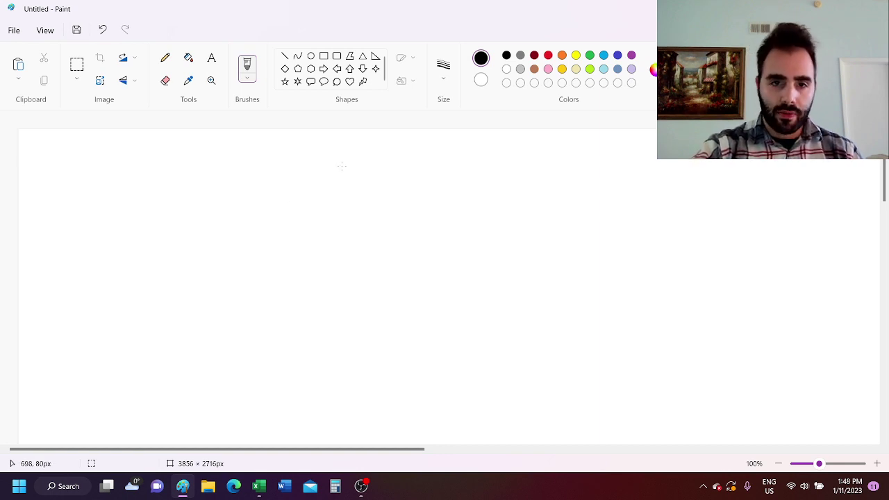
- Hand-write PEG and the fraction Pe over G on the canvas
mouse_move(207, 215)
mouse_down()
mouse_move(197, 240)
mouse_move(209, 212)
mouse_move(241, 255)
mouse_up()
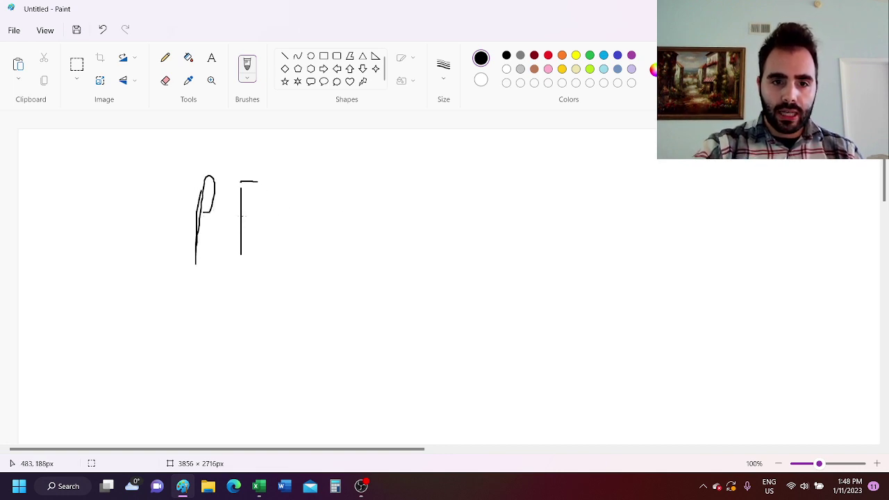
mouse_move(314, 173)
mouse_down()
mouse_move(315, 227)
mouse_move(340, 226)
mouse_up()
mouse_move(452, 185)
mouse_down()
mouse_move(453, 240)
mouse_move(454, 203)
mouse_up()
mouse_move(469, 206)
mouse_down()
mouse_move(487, 194)
mouse_move(484, 217)
mouse_up()
drag(411, 277, 525, 253)
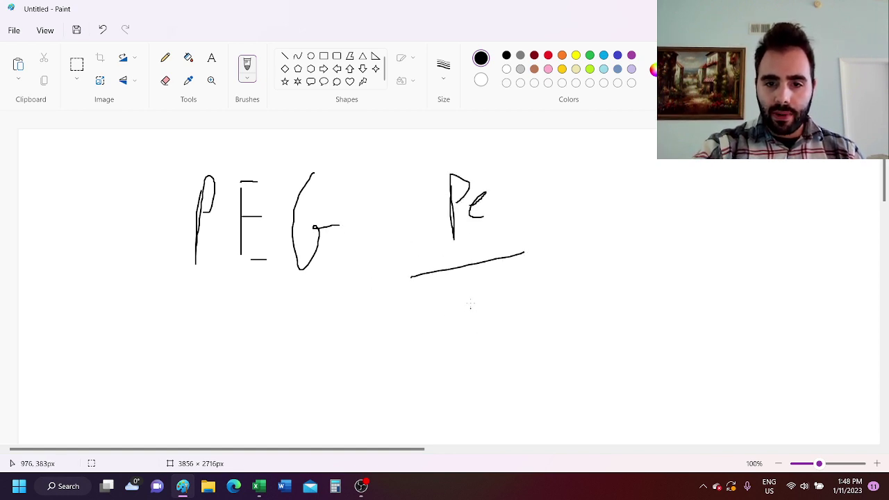
mouse_move(475, 296)
mouse_down()
mouse_move(469, 325)
mouse_move(497, 323)
mouse_up()
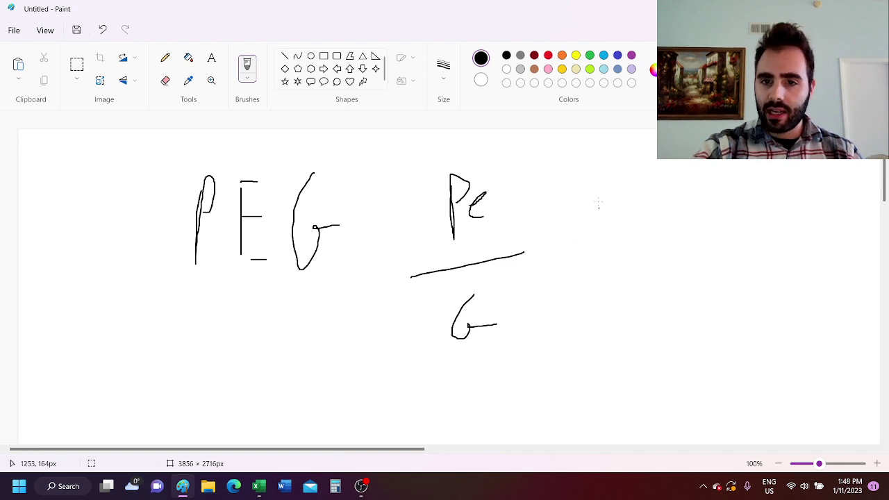
- Write the example 10/5 = 2 beside the Pe/G fraction
mouse_move(604, 181)
mouse_down()
mouse_move(610, 224)
mouse_move(643, 207)
mouse_up()
drag(592, 240, 668, 236)
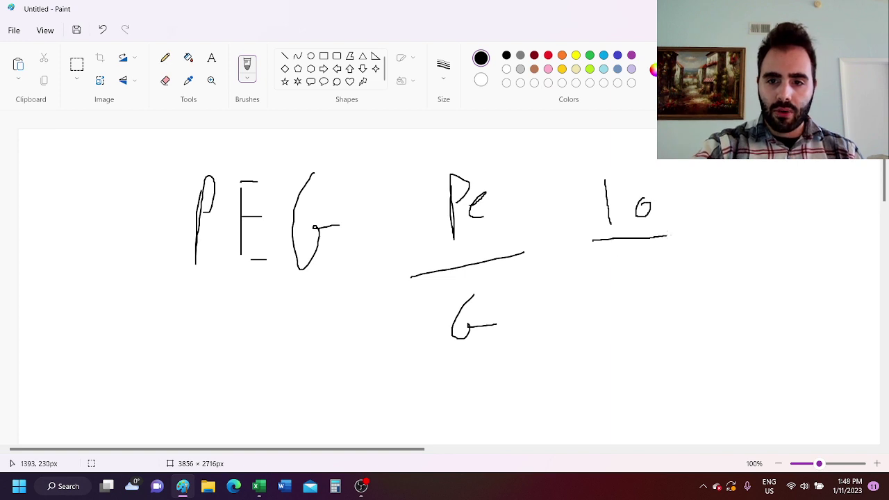
mouse_move(616, 288)
mouse_down()
mouse_move(616, 302)
mouse_move(646, 265)
mouse_up()
mouse_move(684, 230)
mouse_down()
mouse_move(705, 227)
mouse_move(716, 239)
mouse_up()
mouse_move(727, 200)
mouse_down()
mouse_move(745, 234)
mouse_move(755, 233)
mouse_up()
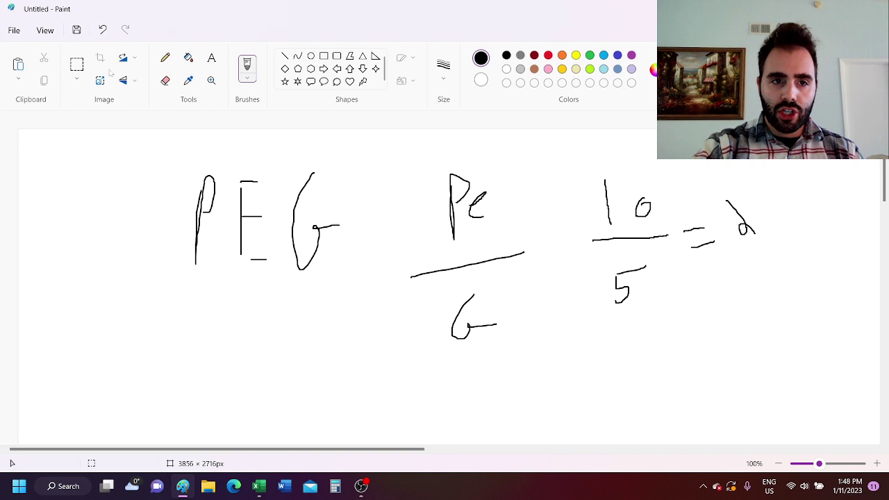
- Select the whole first hand-drawn example and delete it to clear the canvas
click(76, 64)
drag(154, 150, 820, 394)
right_click(657, 237)
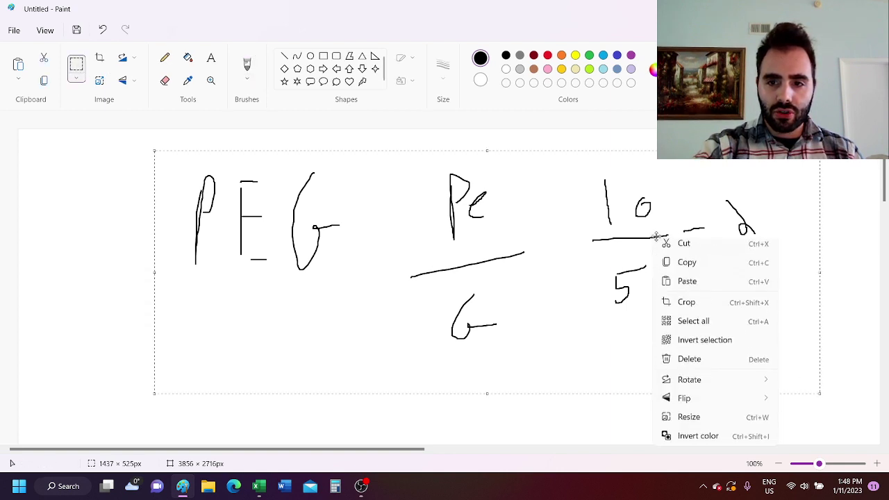
click(681, 243)
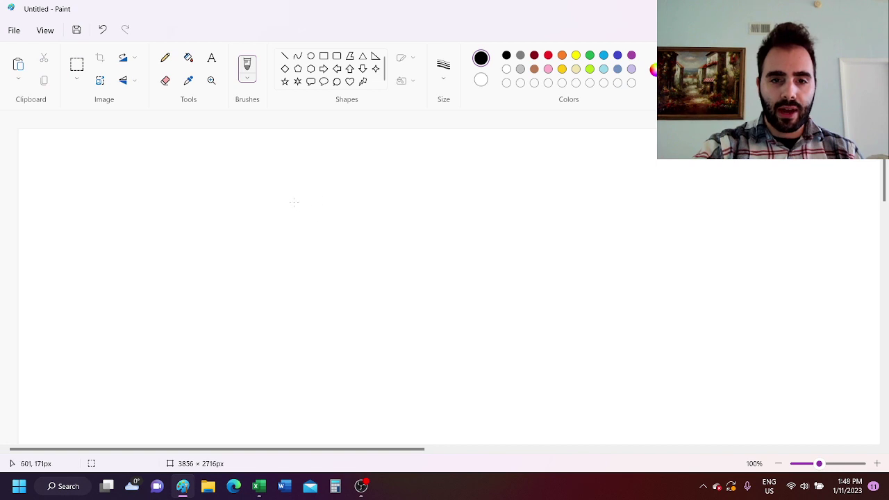
- Write the fraction Pe over G again on the blank canvas
drag(307, 188, 310, 241)
mouse_move(307, 176)
mouse_down()
mouse_move(342, 186)
mouse_move(321, 201)
mouse_up()
mouse_move(351, 201)
mouse_down()
mouse_move(364, 192)
mouse_move(369, 223)
mouse_up()
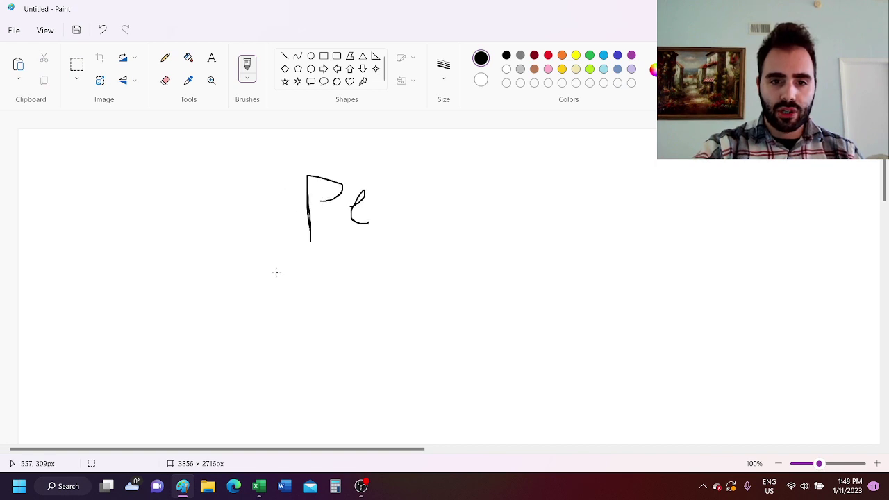
drag(277, 272, 410, 258)
mouse_move(356, 282)
mouse_down()
mouse_move(336, 306)
mouse_move(390, 301)
mouse_up()
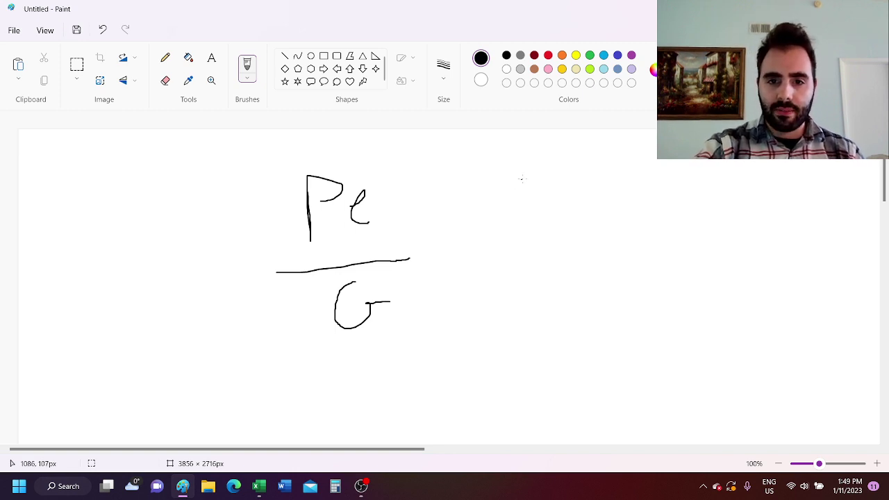
- Write 6/12 = 0.5, then a circled 1 with .5 below it at the left
mouse_move(527, 180)
mouse_down()
mouse_move(521, 205)
mouse_move(532, 204)
mouse_up()
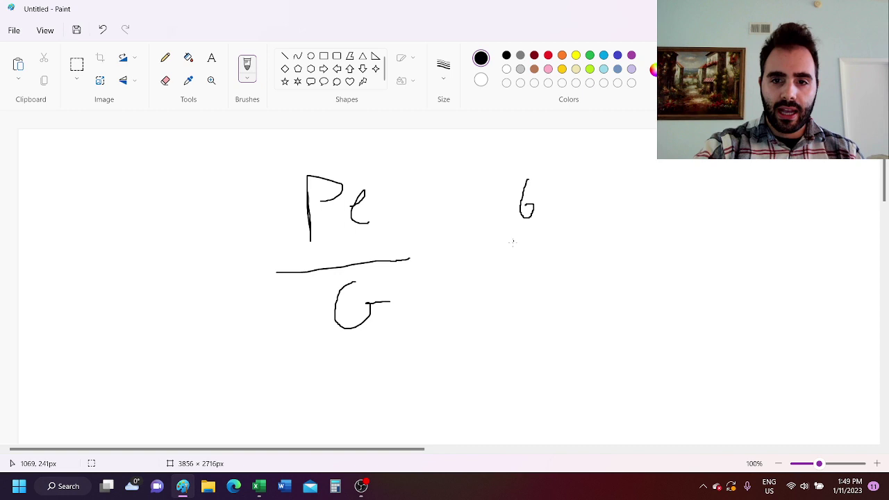
drag(493, 240, 577, 239)
mouse_move(519, 257)
mouse_down()
mouse_move(519, 291)
mouse_move(553, 285)
mouse_up()
mouse_move(533, 242)
mouse_down()
mouse_move(515, 293)
mouse_move(577, 264)
mouse_move(530, 249)
mouse_up()
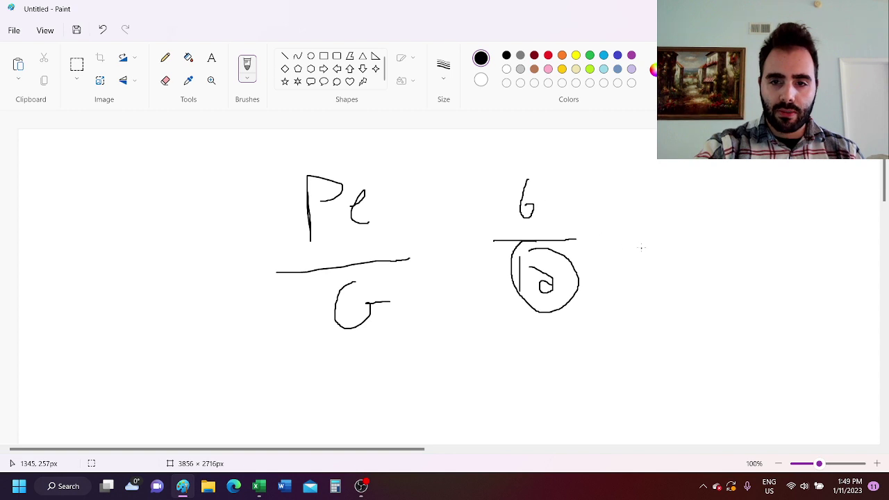
mouse_move(662, 229)
mouse_down()
mouse_move(661, 221)
mouse_move(696, 224)
mouse_move(700, 205)
mouse_up()
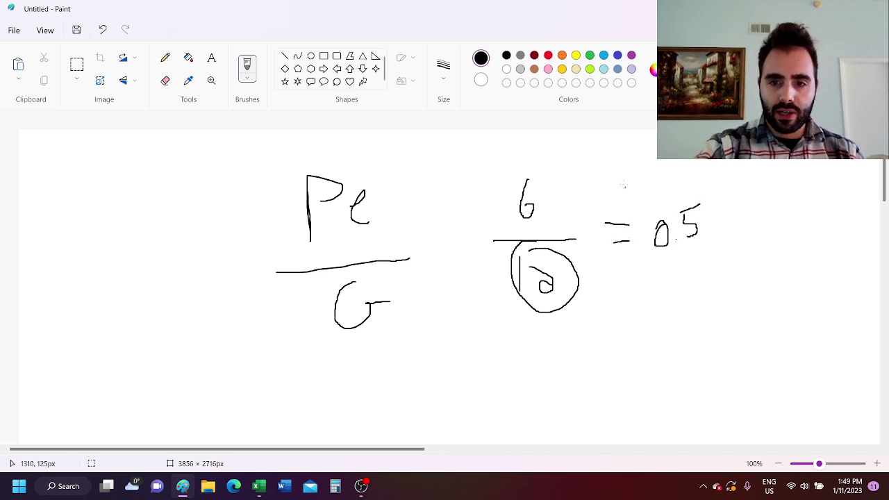
mouse_move(623, 182)
mouse_down()
mouse_move(645, 257)
mouse_move(712, 201)
mouse_move(617, 174)
mouse_up()
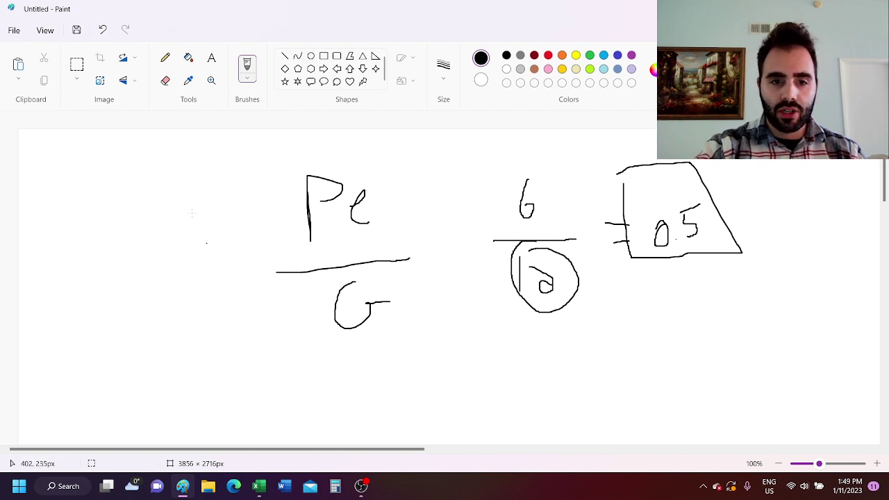
mouse_move(182, 195)
mouse_down()
mouse_move(202, 239)
mouse_move(226, 236)
mouse_up()
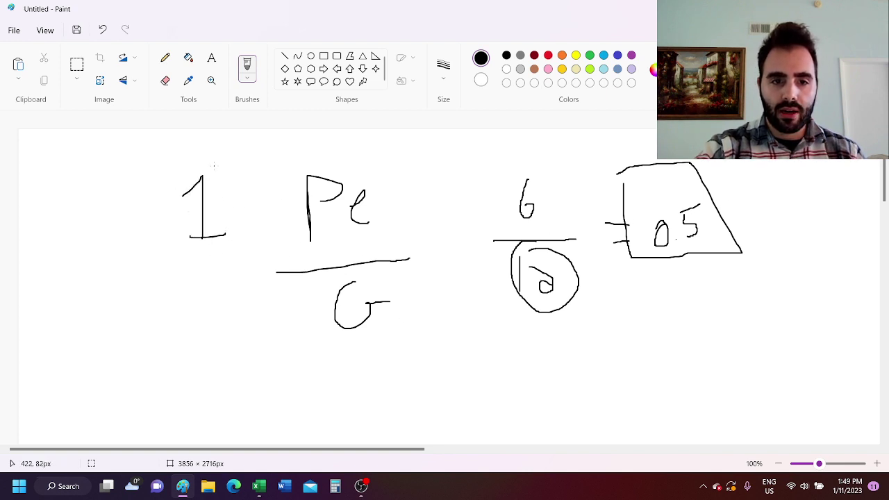
mouse_move(214, 166)
mouse_down()
mouse_move(249, 208)
mouse_move(202, 182)
mouse_up()
mouse_move(168, 322)
mouse_down()
mouse_move(177, 313)
mouse_move(196, 321)
mouse_move(219, 288)
mouse_up()
- Select the second PEG example, cut it off the canvas, and return to the Brush
click(77, 64)
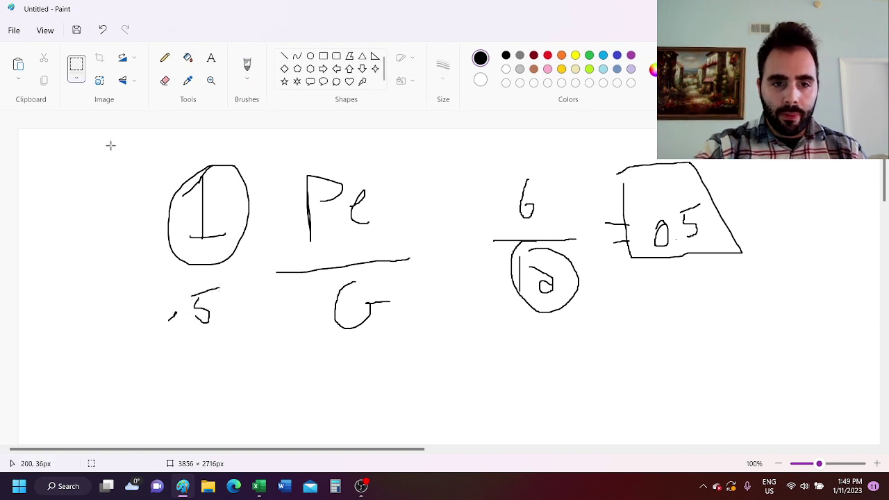
mouse_move(110, 145)
mouse_down()
mouse_move(510, 322)
mouse_move(750, 381)
mouse_up()
right_click(325, 211)
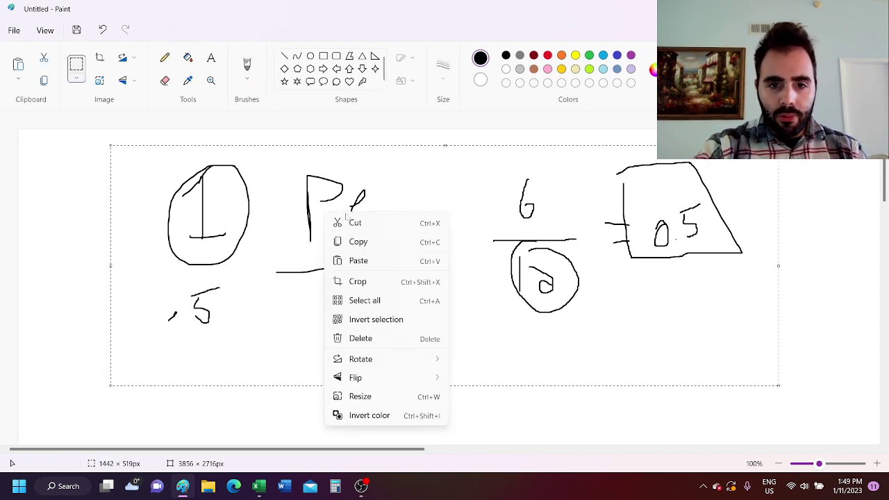
click(346, 221)
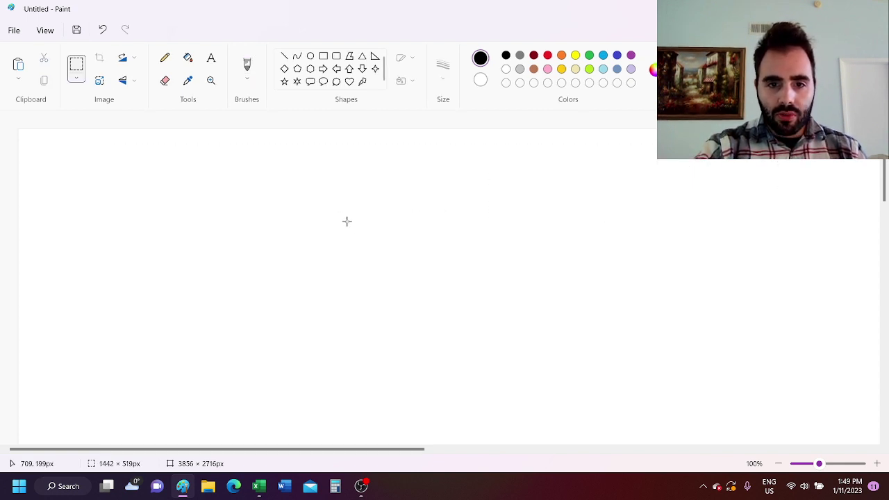
click(247, 65)
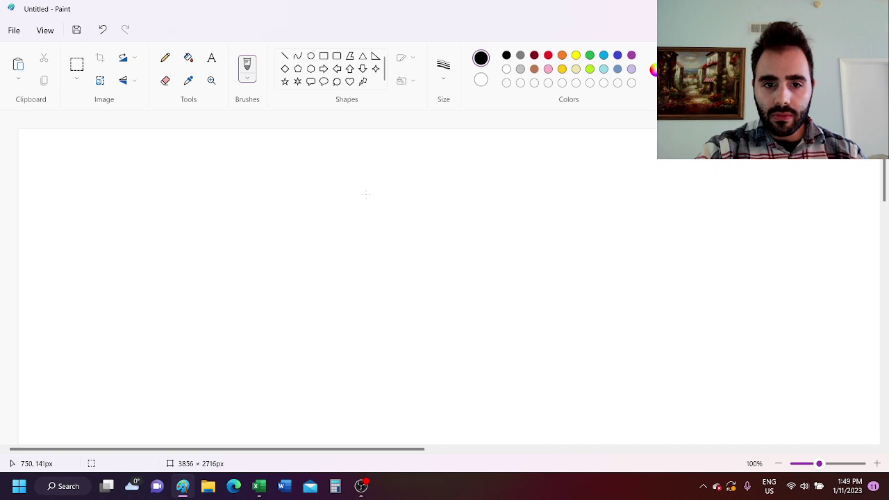
click(259, 487)
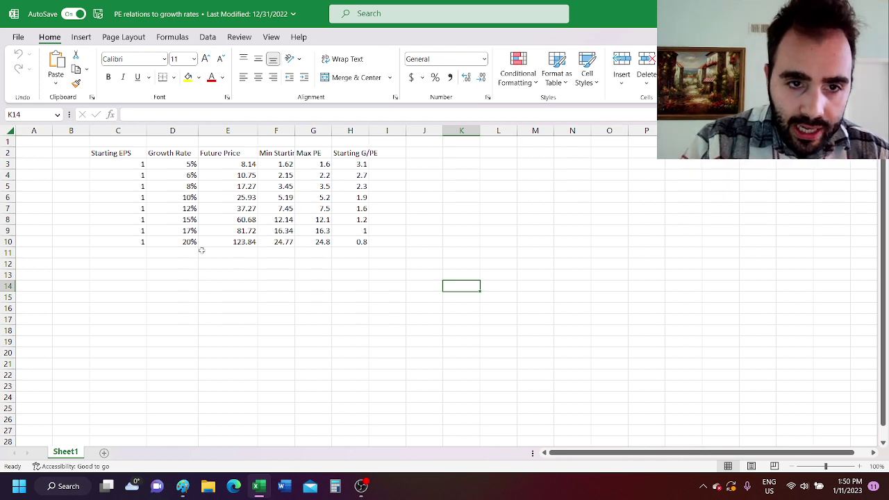
click(185, 164)
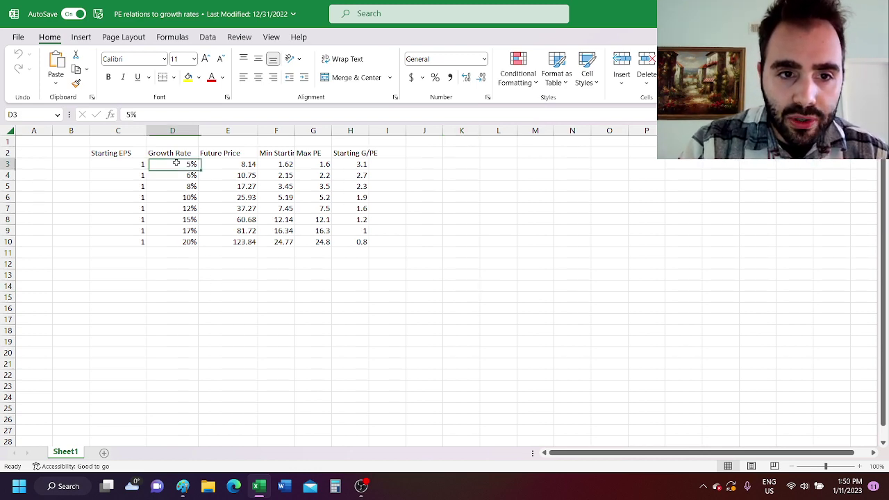
click(123, 164)
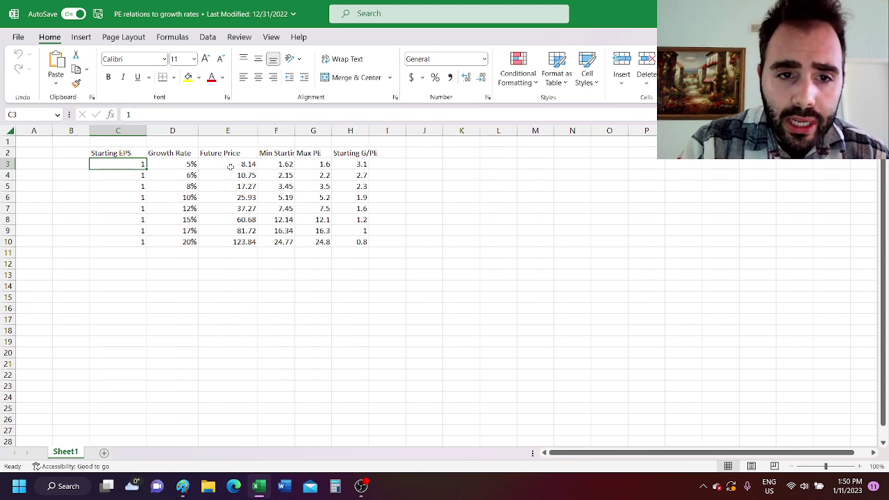
click(229, 166)
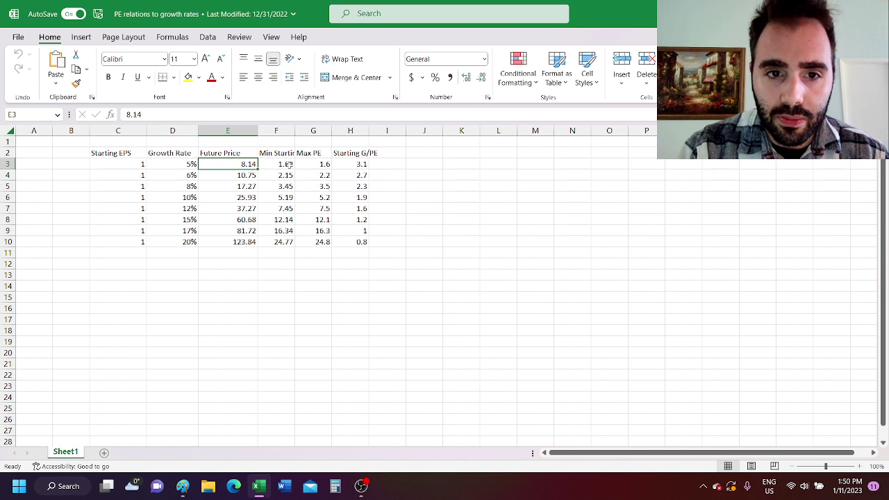
click(324, 165)
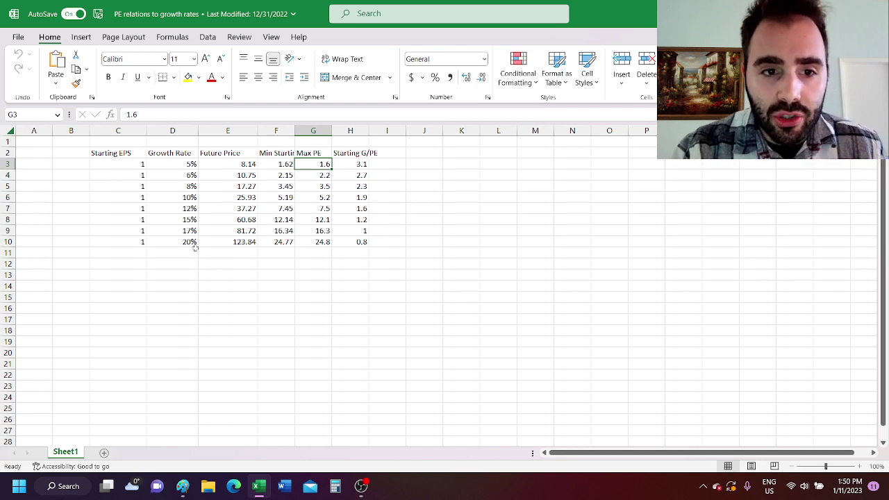
click(185, 243)
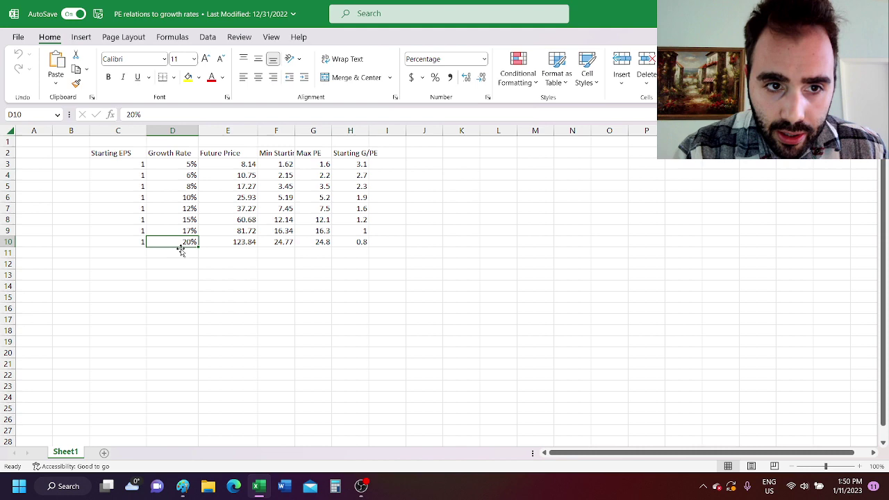
click(126, 242)
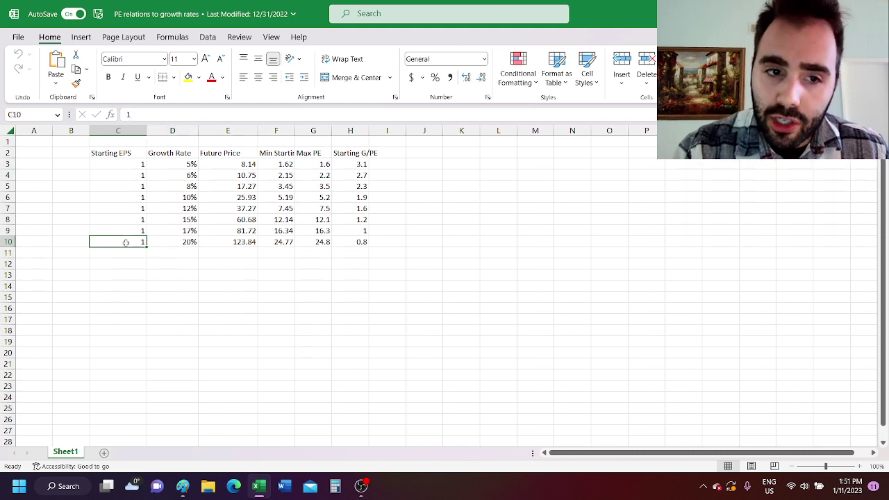
click(224, 241)
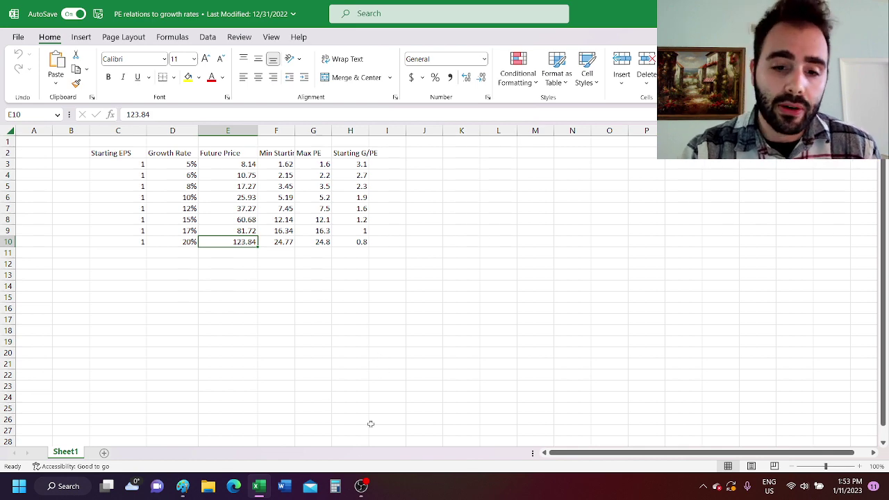
click(367, 492)
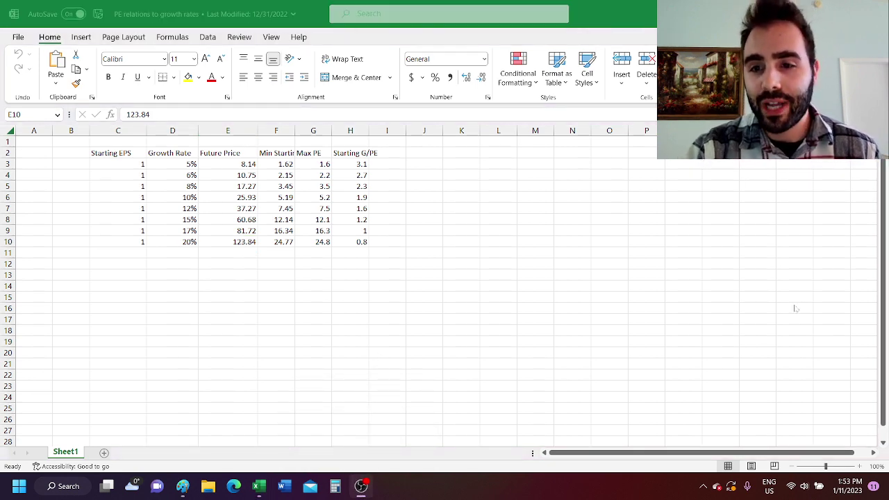